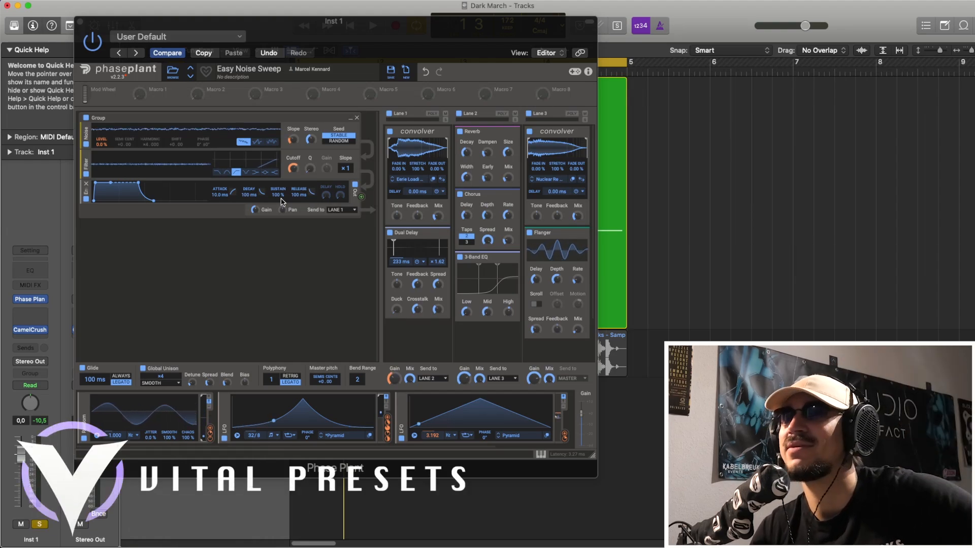
# Close the Phase Plant window and play back the Inst 1 sweep region
pyautogui.click(81, 22)
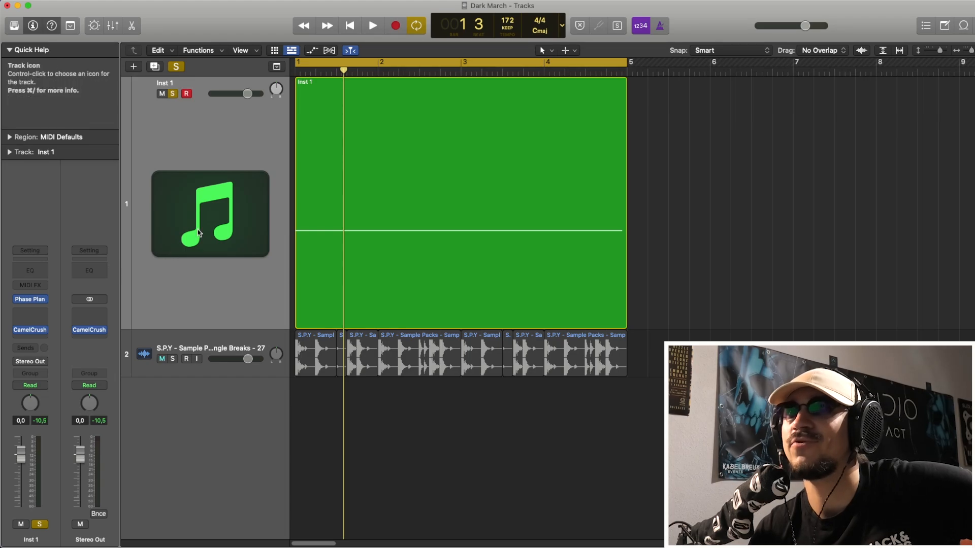
pyautogui.click(198, 232)
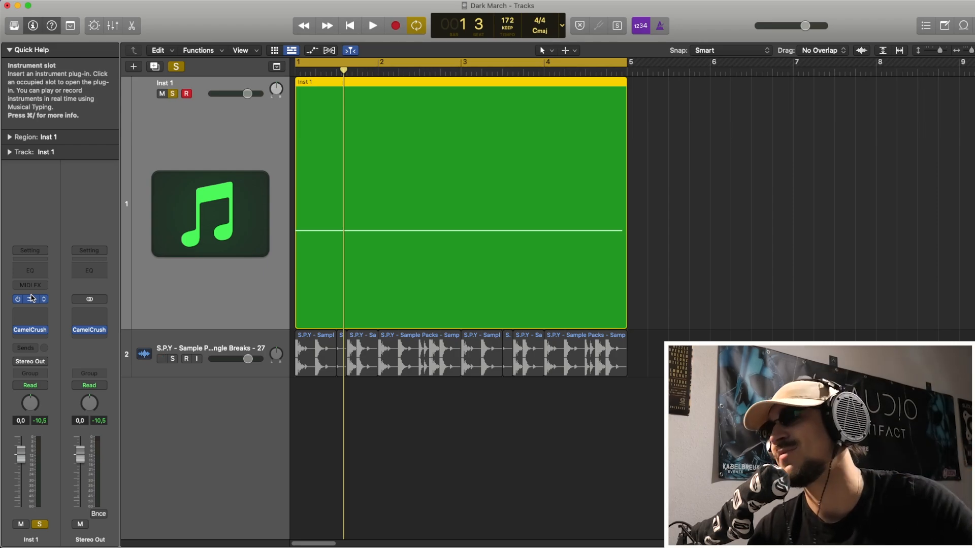
pyautogui.click(31, 298)
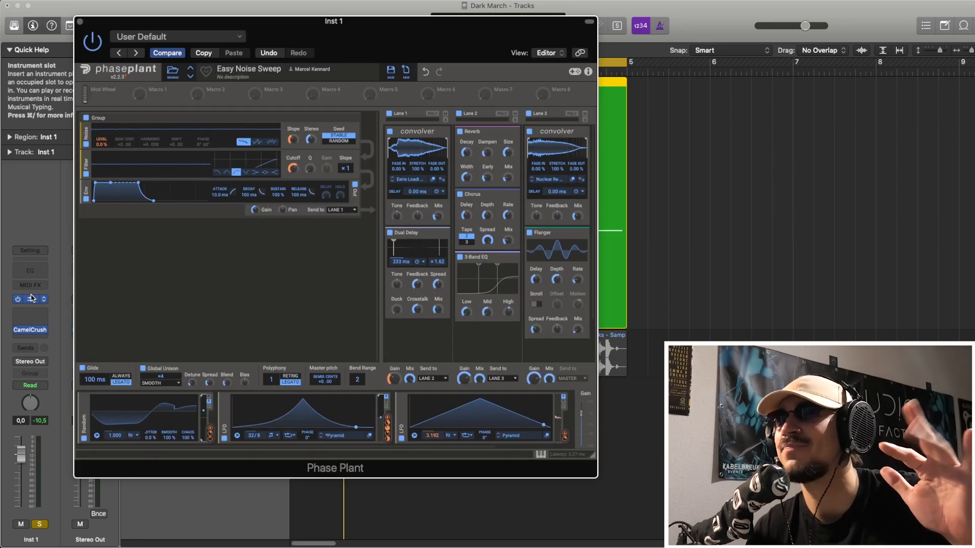
pyautogui.click(31, 298)
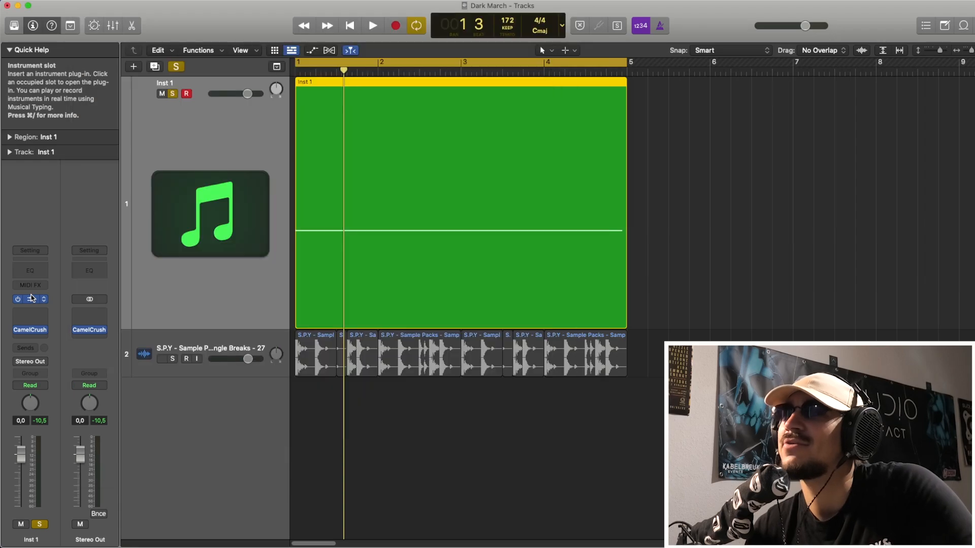
pyautogui.press('space')
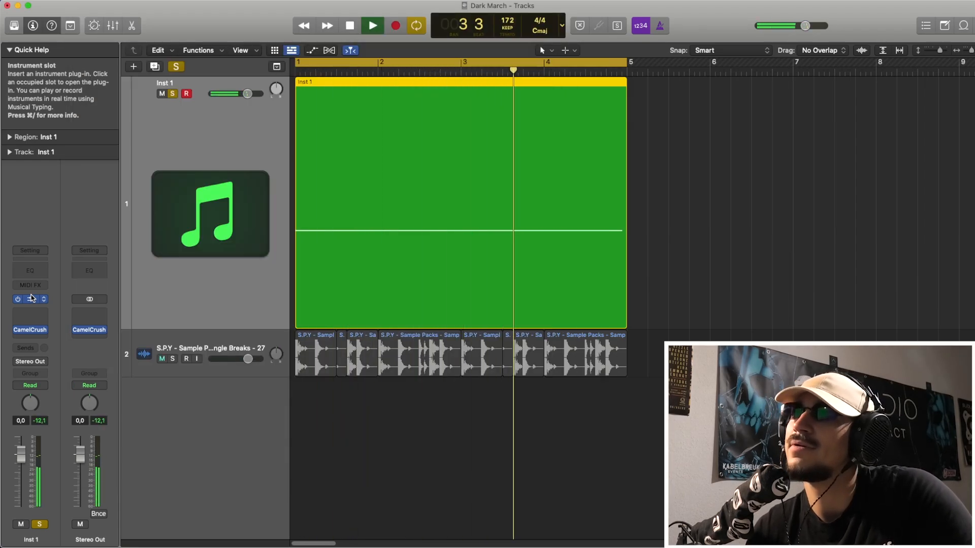
pyautogui.press('space')
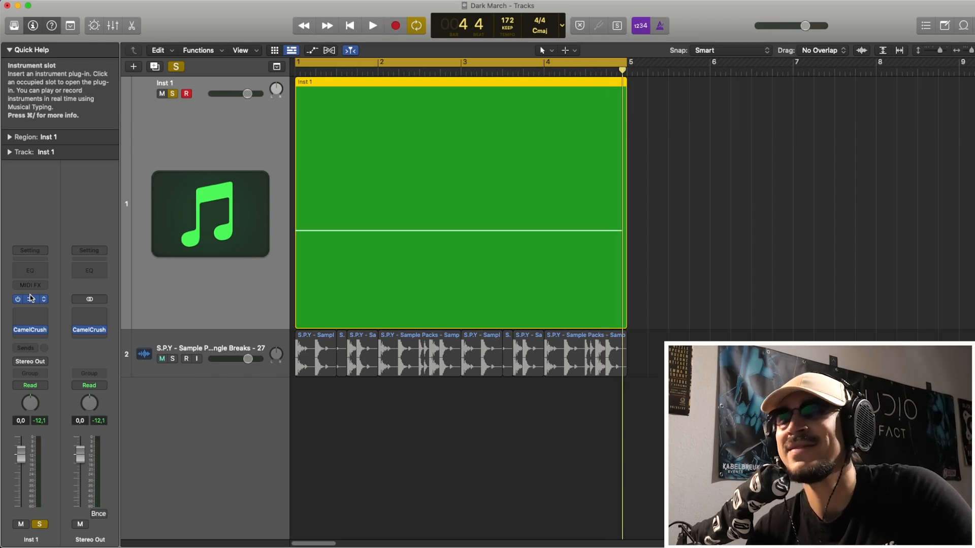
# Extend the end of the cycle range to about the middle of bar 5 and raise Lane 3's output gain in Phase Plant
pyautogui.click(31, 299)
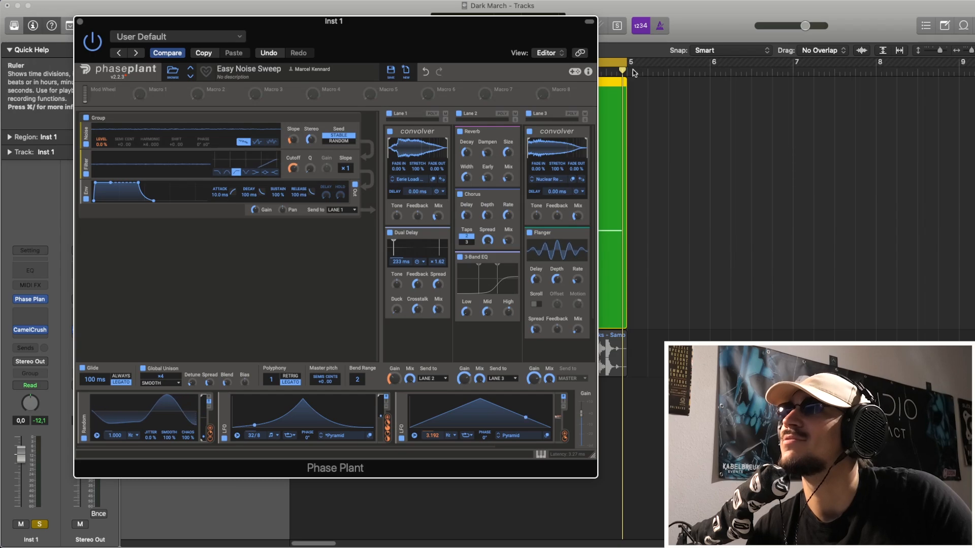
pyautogui.moveTo(629, 70); pyautogui.dragTo(679, 70)
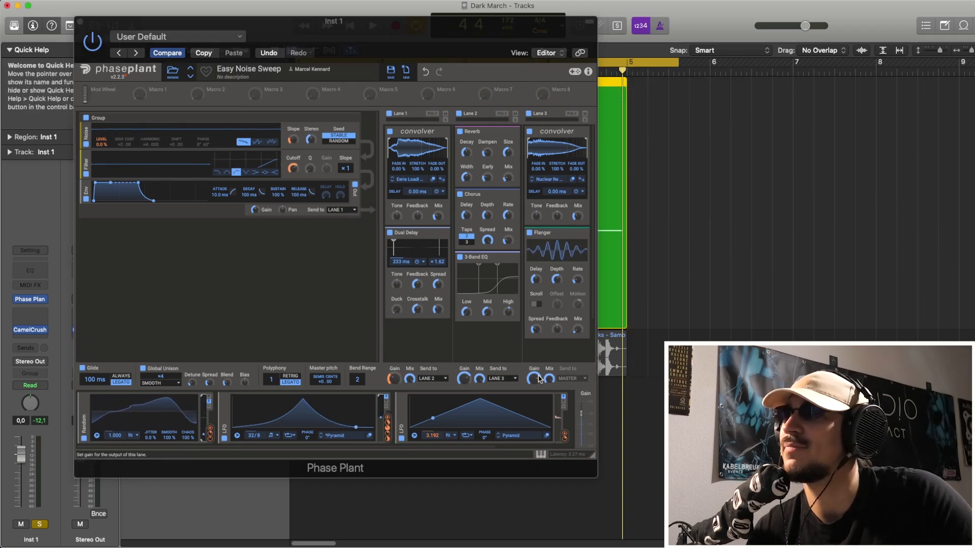
pyautogui.moveTo(539, 379); pyautogui.dragTo(539, 368)
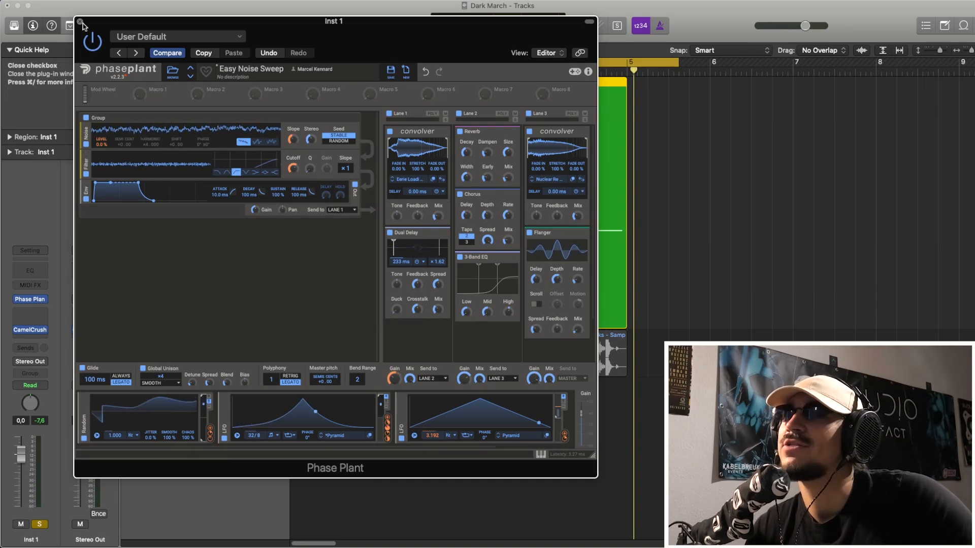
pyautogui.click(80, 23)
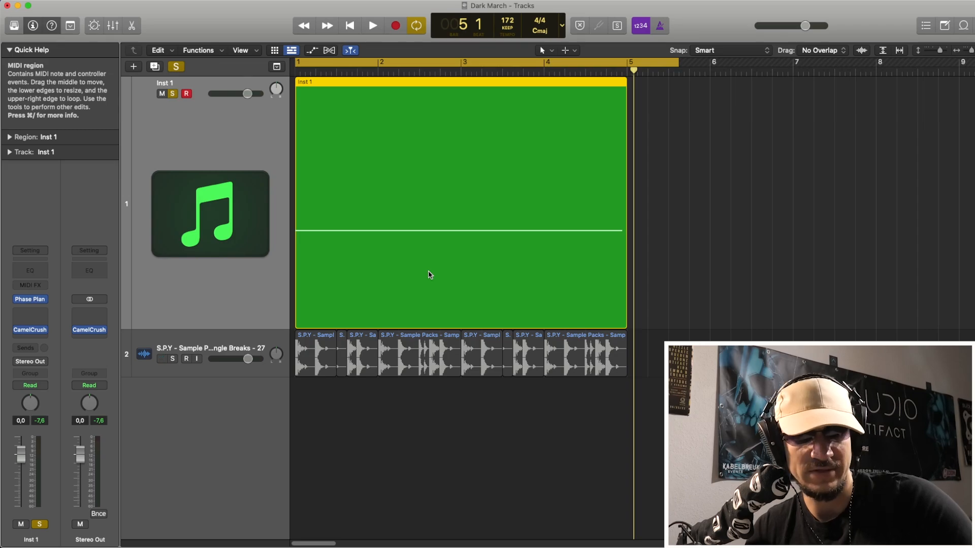
# Bounce the Inst 1 region in place to a new audio track and enlarge the track heights
pyautogui.hotkey('ctrl', 'b')
pyautogui.press('Return')
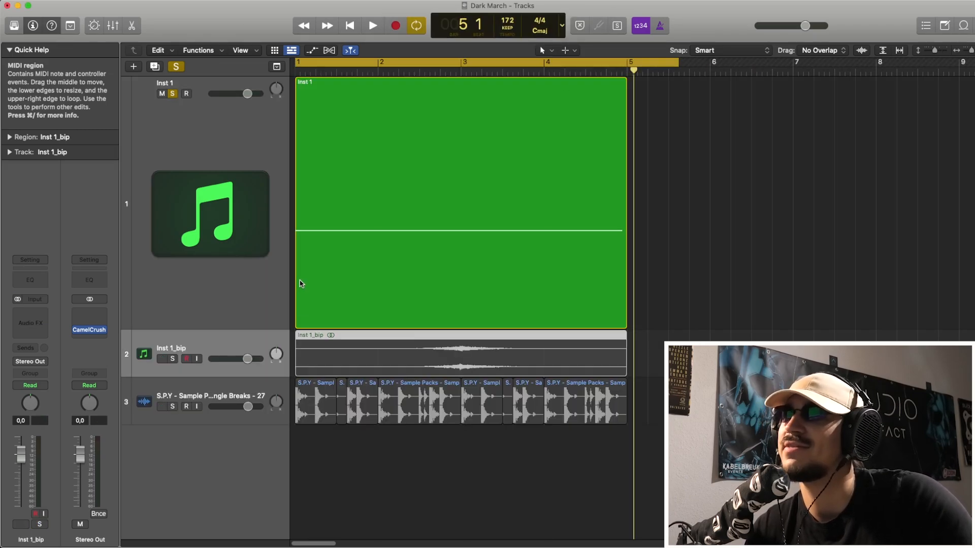
pyautogui.press('super+Down')
# Unsolo and mute the Inst 1 track, and solo the bounced Inst 1_bip track to hear it from bar 2
pyautogui.click(213, 243)
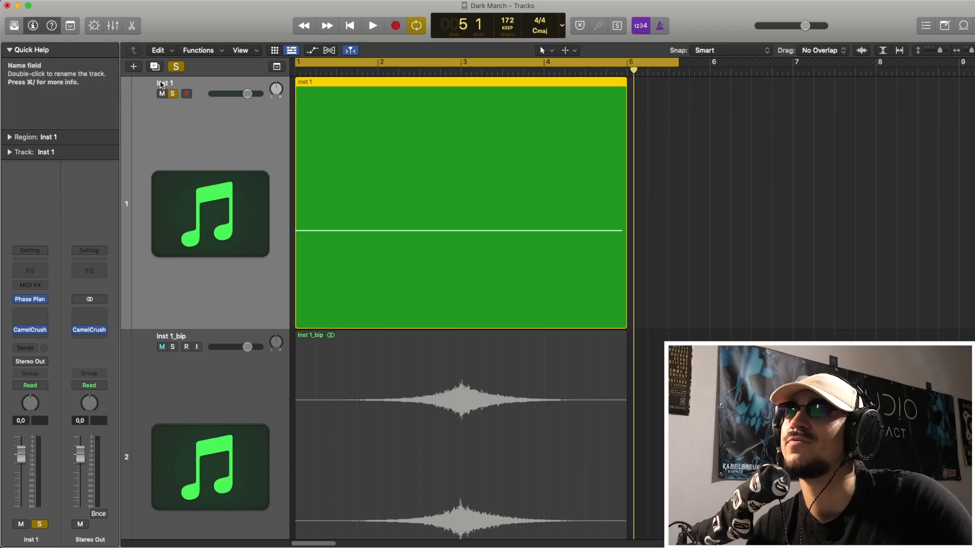
pyautogui.click(172, 93)
pyautogui.click(161, 93)
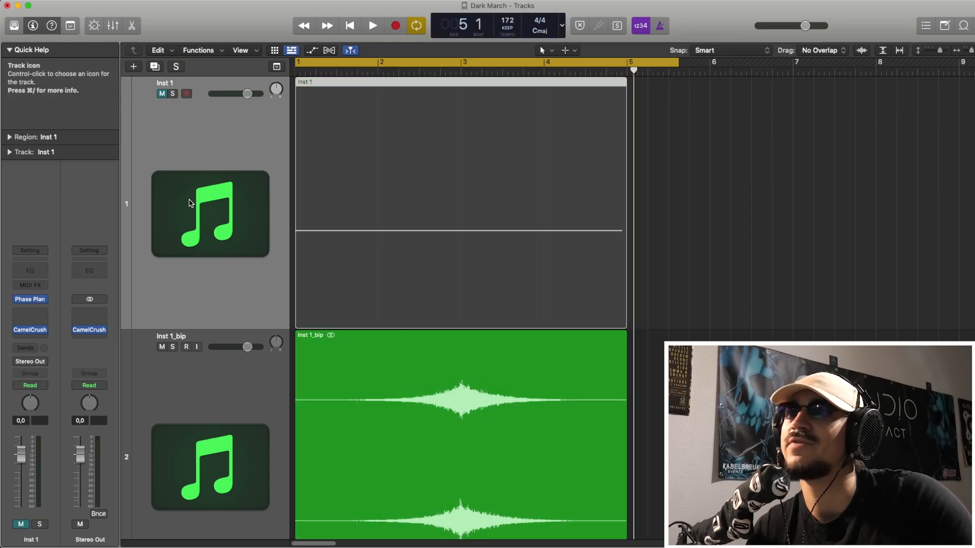
pyautogui.scroll(-3, 246, 337)
pyautogui.click(457, 337)
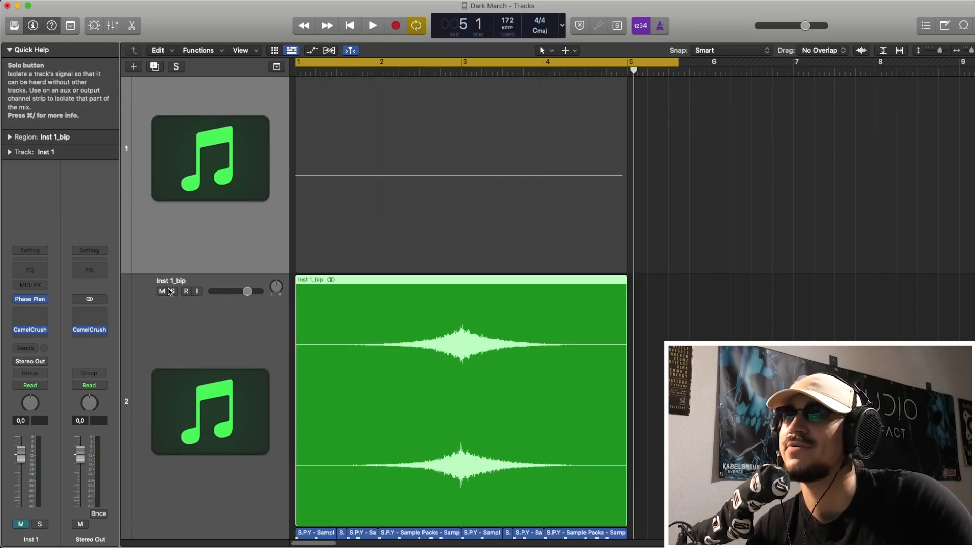
pyautogui.click(170, 291)
pyautogui.doubleClick(430, 69)
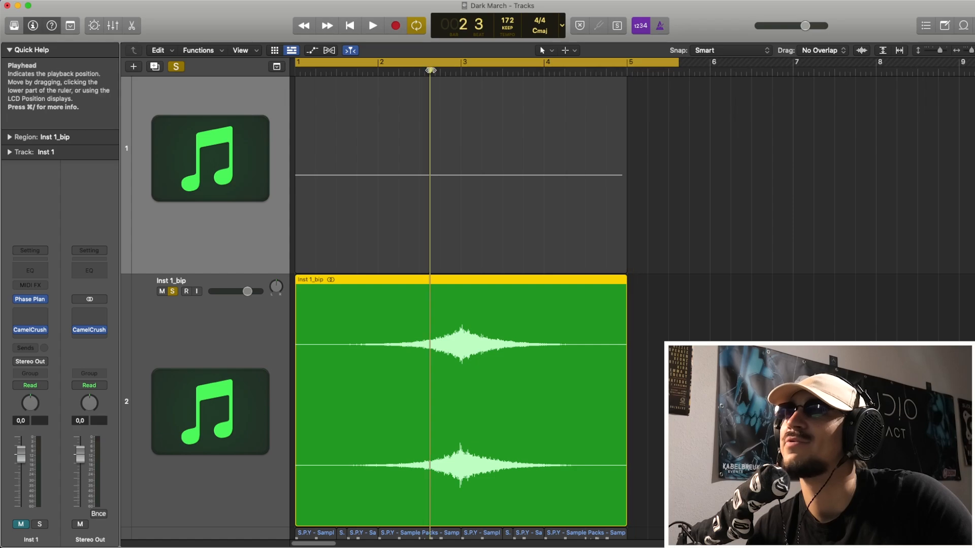
pyautogui.press('space')
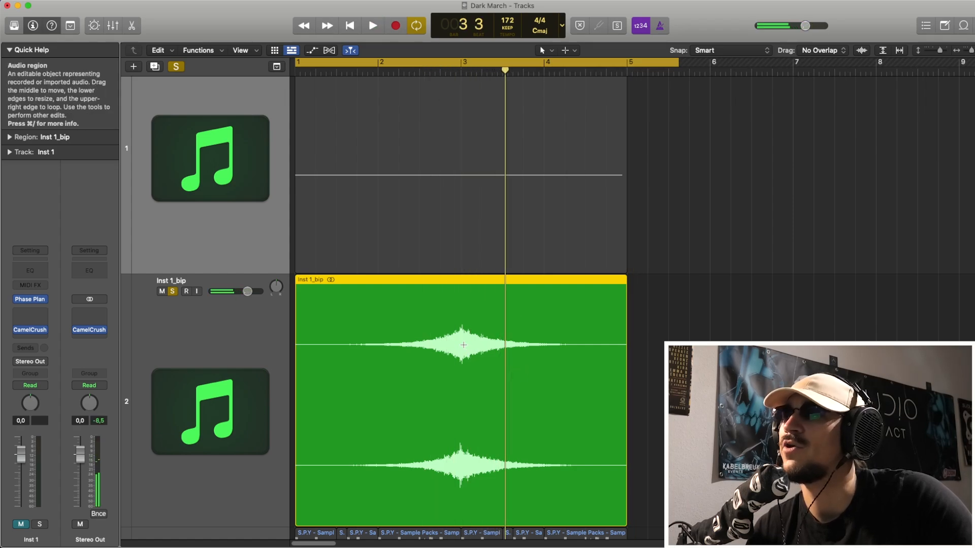
# Delete everything before bar 3 in the bounced audio region and move the remaining tail to bar 1
pyautogui.moveTo(463, 345); pyautogui.dragTo(405, 345)
pyautogui.click(426, 348)
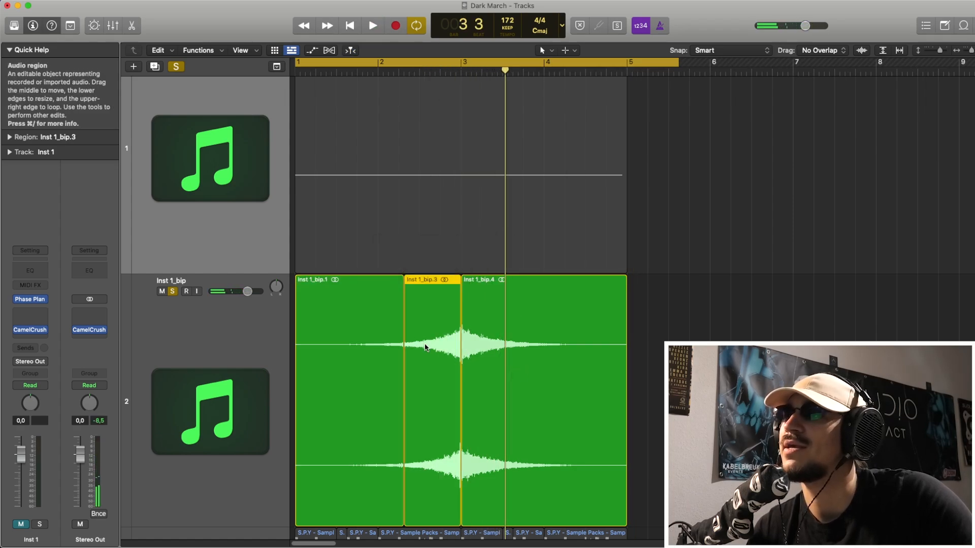
pyautogui.click(483, 345)
pyautogui.press('super+z')
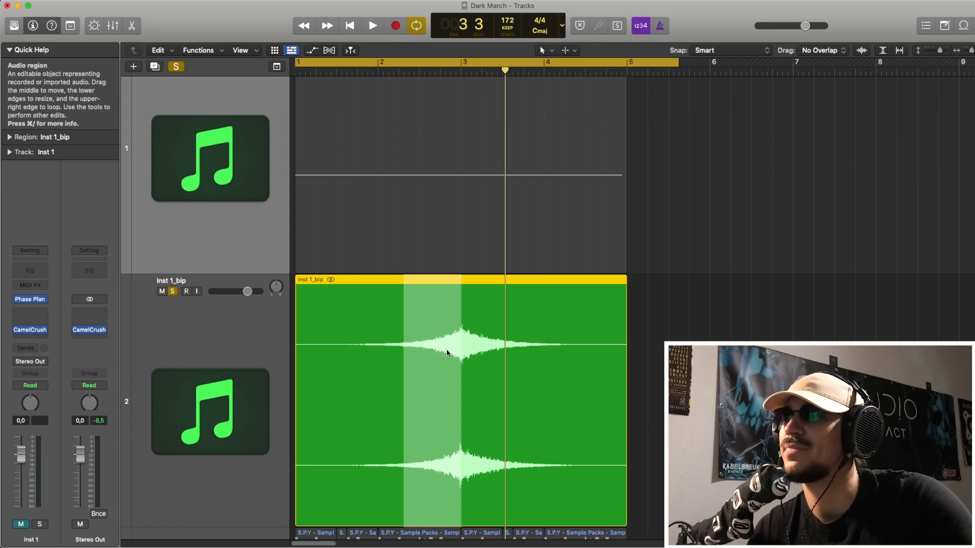
pyautogui.press('Delete')
pyautogui.click(382, 348)
pyautogui.press('Delete')
pyautogui.moveTo(472, 349); pyautogui.dragTo(220, 349)
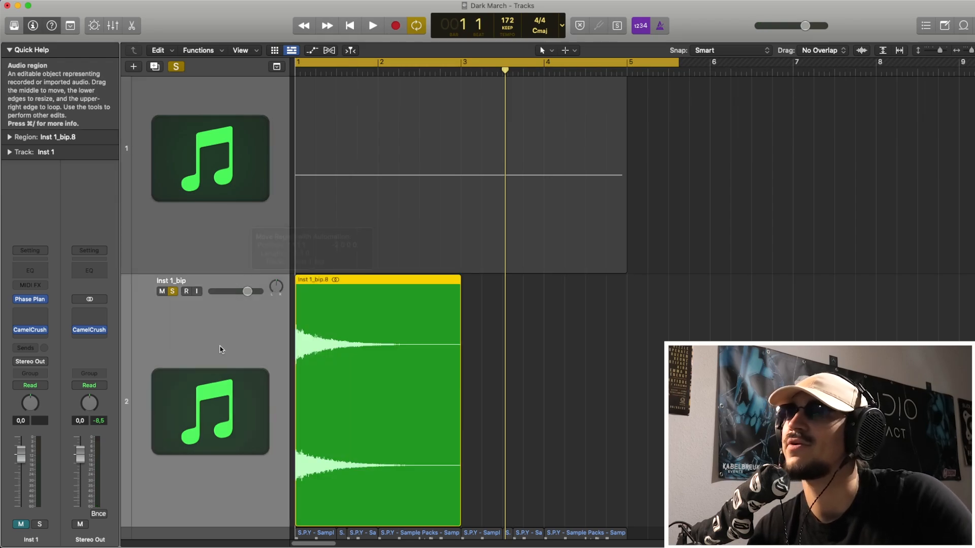
# Set a fade-in of 3 and a fade-out of 11 on the tail region and play it back
pyautogui.press('space')
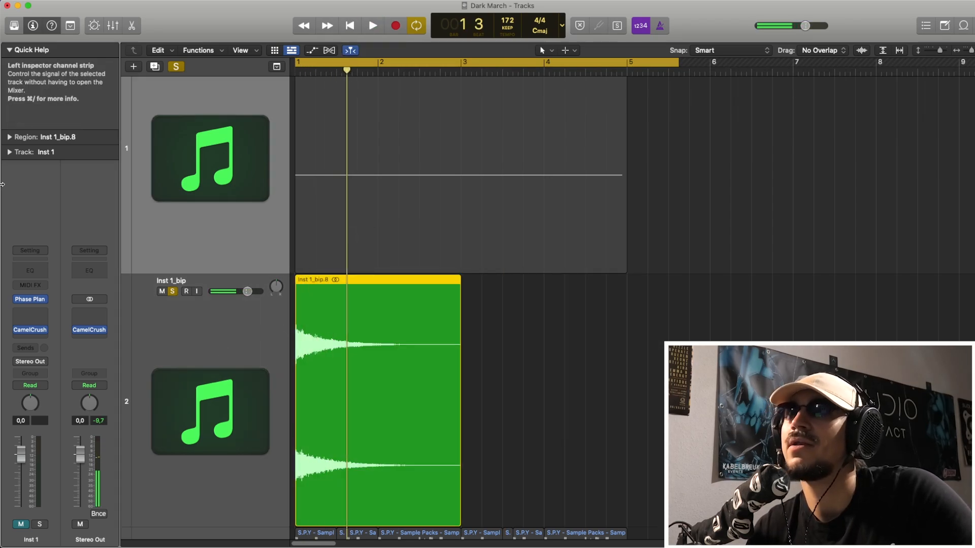
pyautogui.click(9, 137)
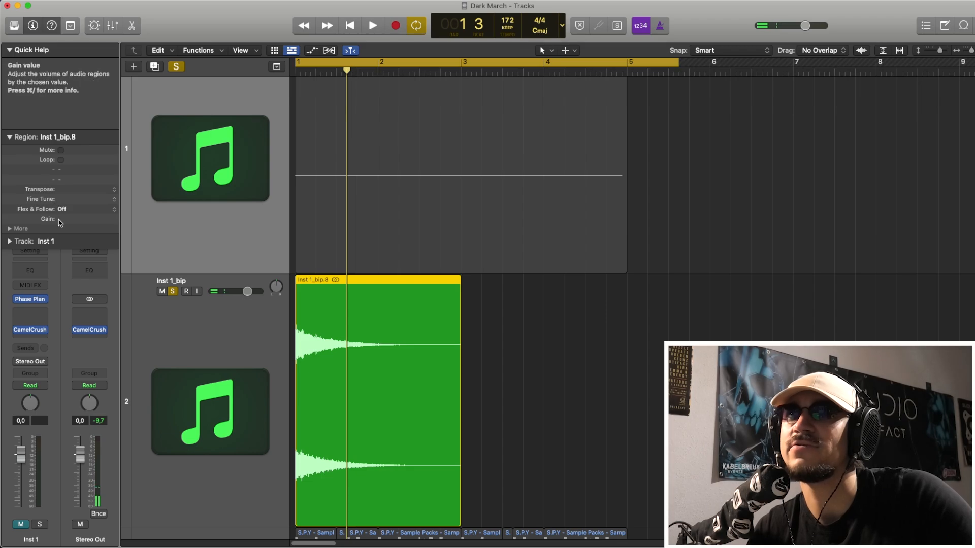
pyautogui.click(15, 228)
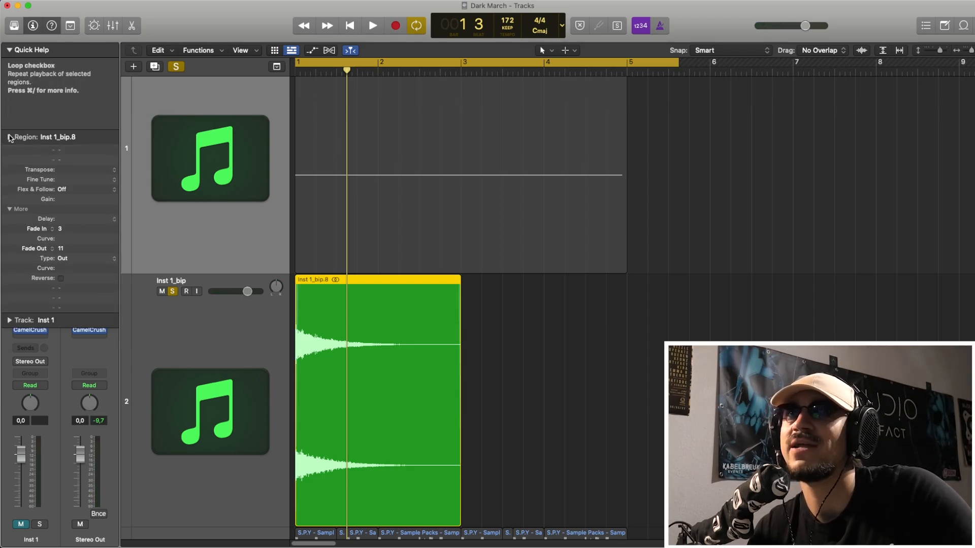
pyautogui.click(10, 137)
pyautogui.press('space')
pyautogui.press('space')
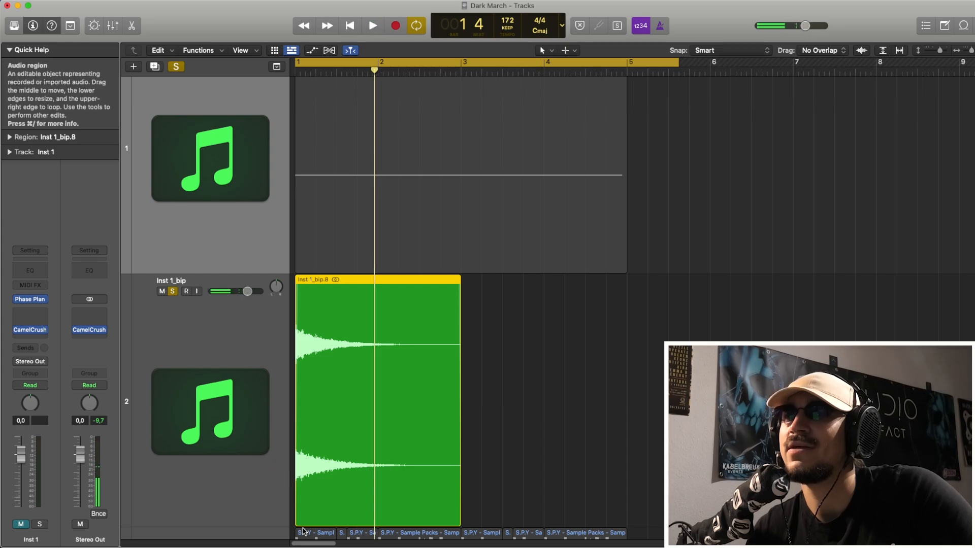
# Trim about a beat off the start of the tail region and move it back to bar 1 for playback
pyautogui.moveTo(298, 523); pyautogui.dragTo(323, 520)
pyautogui.moveTo(370, 331); pyautogui.dragTo(344, 330)
pyautogui.press('space')
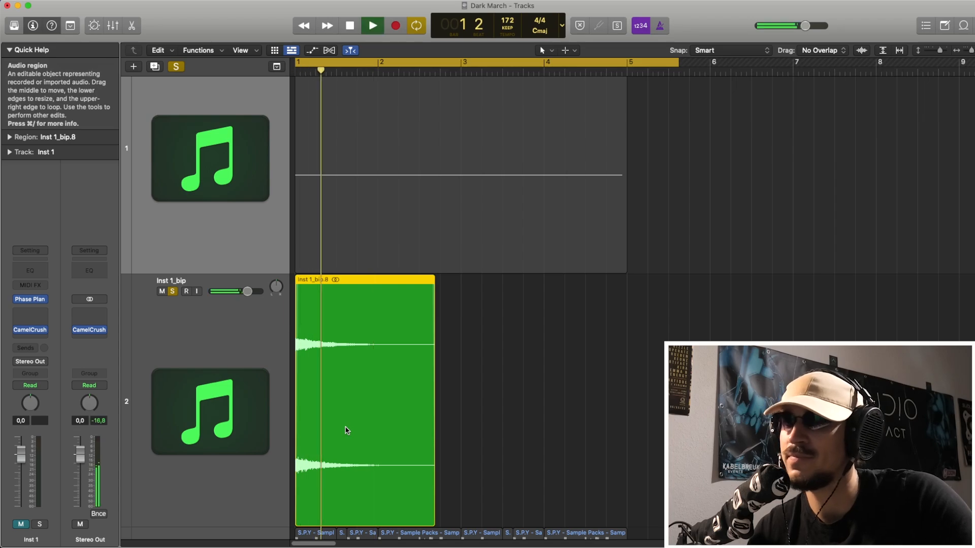
pyautogui.press('space')
# Move the audio region to just before bar 2 and extend its start to include the swell before the peak
pyautogui.moveTo(295, 516); pyautogui.dragTo(311, 523)
pyautogui.moveTo(341, 493); pyautogui.dragTo(374, 512)
pyautogui.press('space')
pyautogui.press('space')
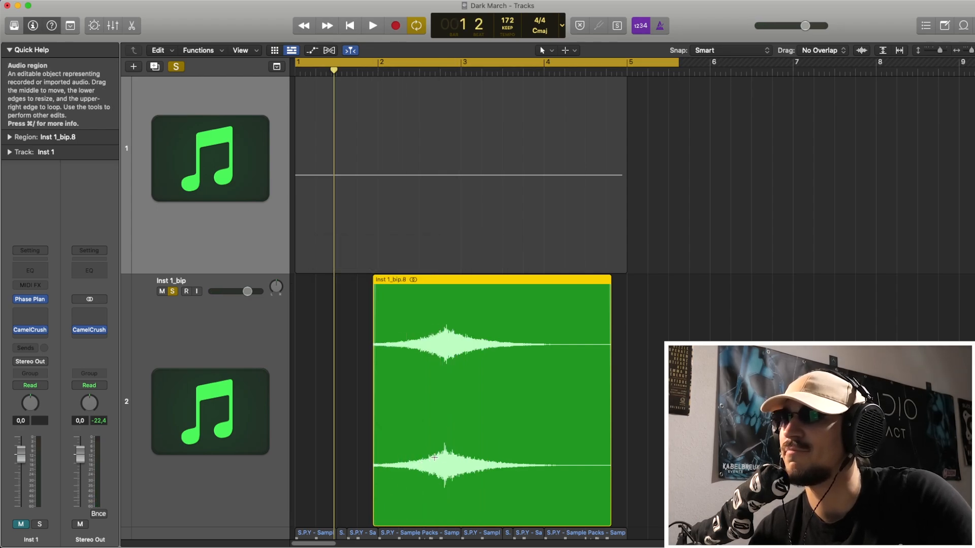
# Delete the part of the audio region after its peak and move the remaining rising swell to bar 1
pyautogui.moveTo(434, 458); pyautogui.dragTo(343, 459)
pyautogui.click(393, 460)
pyautogui.click(465, 459)
pyautogui.press('Delete')
pyautogui.moveTo(426, 447); pyautogui.dragTo(348, 447)
# Set a fade-out of 2 on the rising swell region and play it back
pyautogui.press('t')
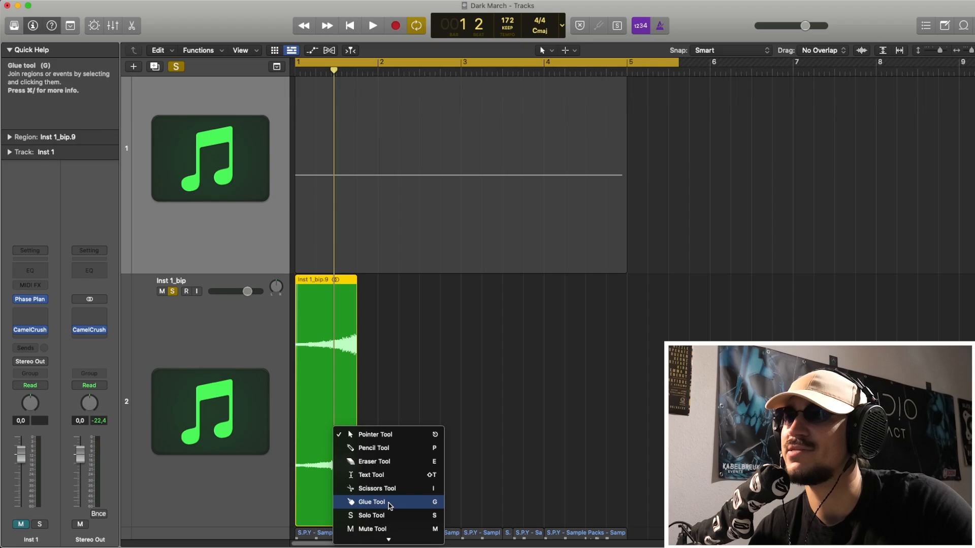
pyautogui.click(398, 379)
pyautogui.click(9, 137)
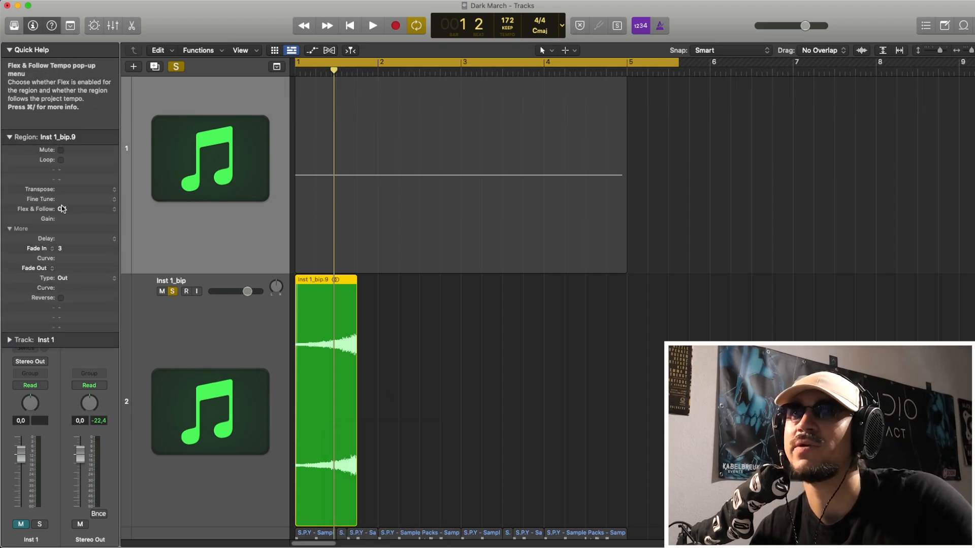
pyautogui.press('space')
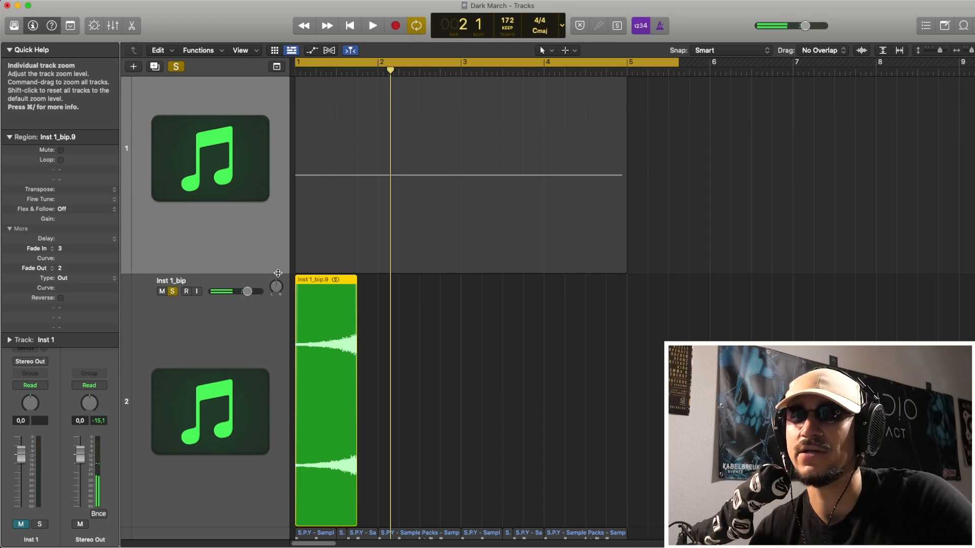
# Select the Inst 1_bip track and collapse the region parameters and the Quick Help section
pyautogui.click(175, 367)
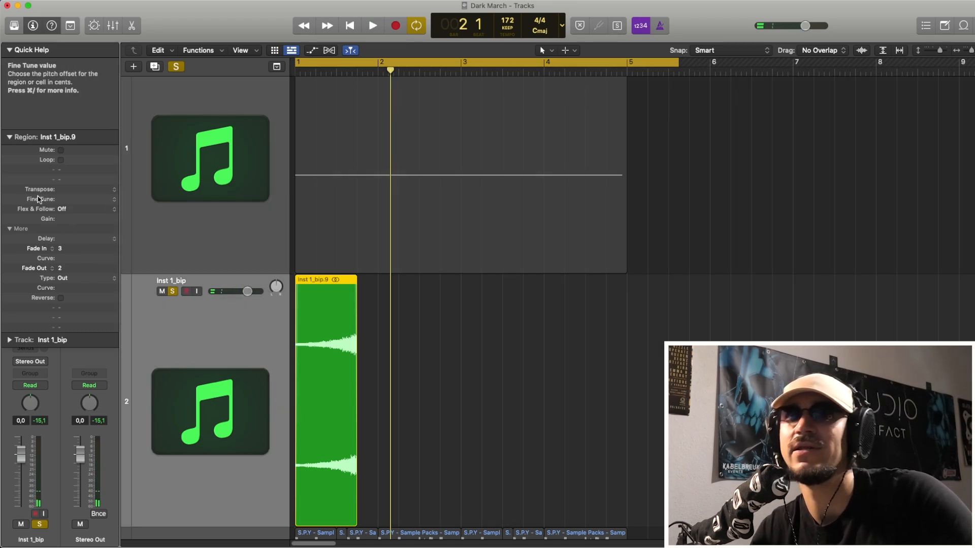
pyautogui.click(9, 137)
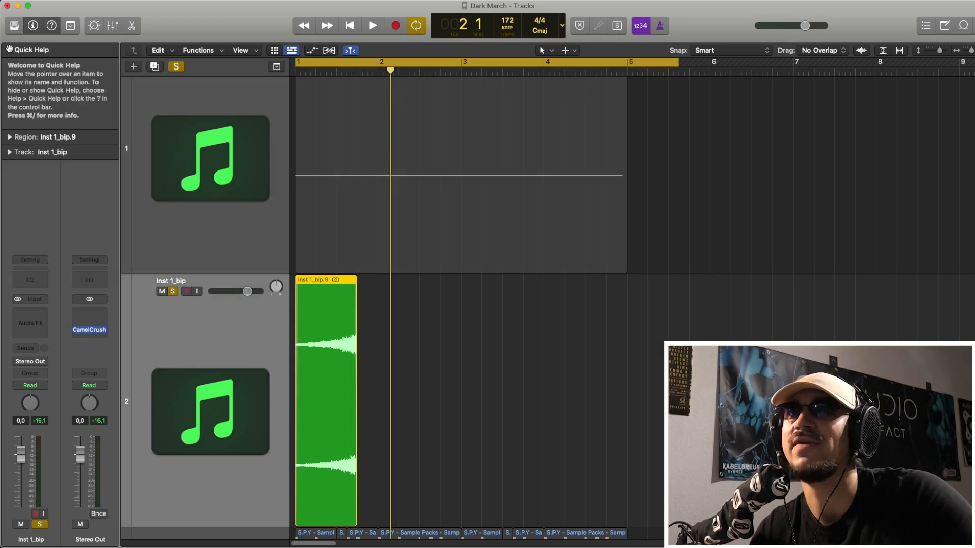
pyautogui.click(9, 49)
pyautogui.scroll(-1, 222, 355)
pyautogui.scroll(2, 222, 355)
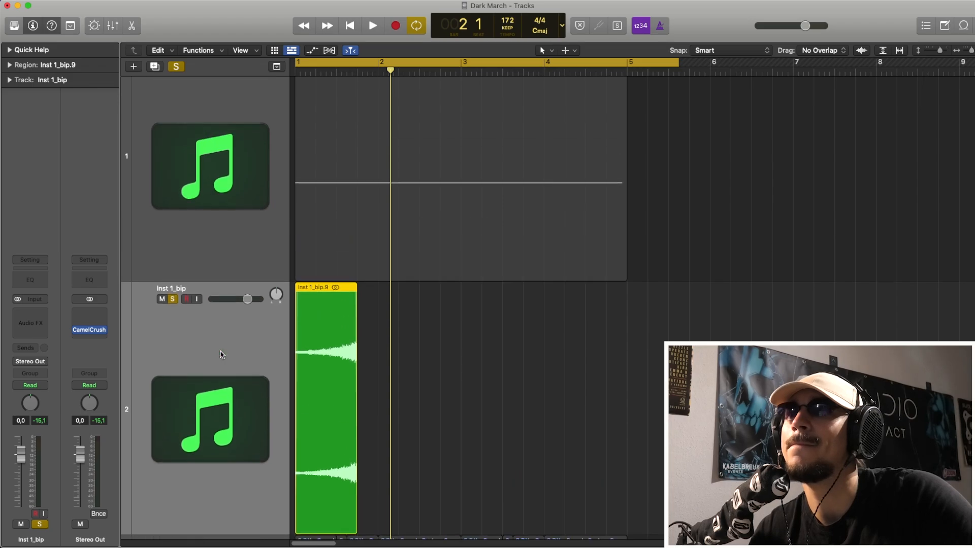
# Unsolo and mute Inst 1_bip, unmute and solo Inst 1, and open its Phase Plant instrument
pyautogui.scroll(3, 219, 350)
pyautogui.click(172, 347)
pyautogui.click(162, 347)
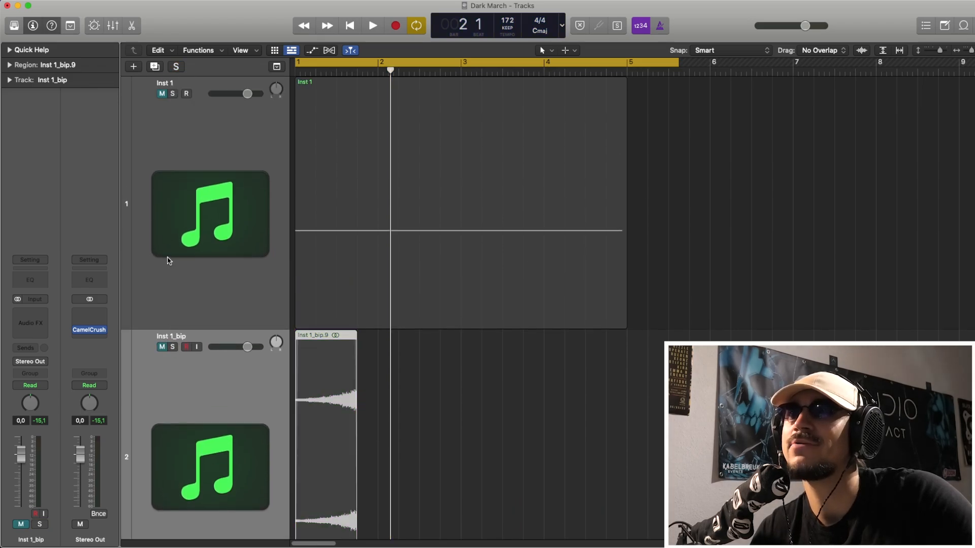
pyautogui.click(162, 93)
pyautogui.click(172, 94)
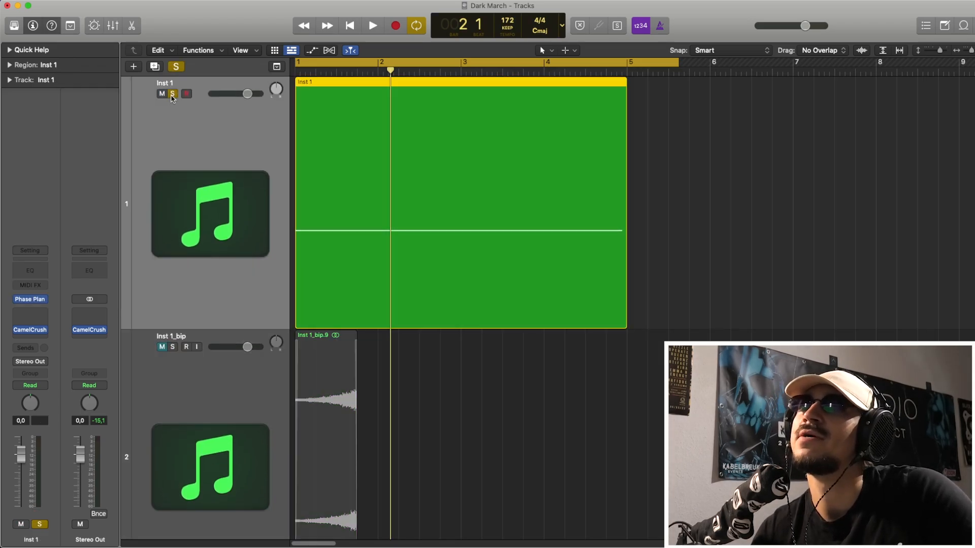
pyautogui.press('r')
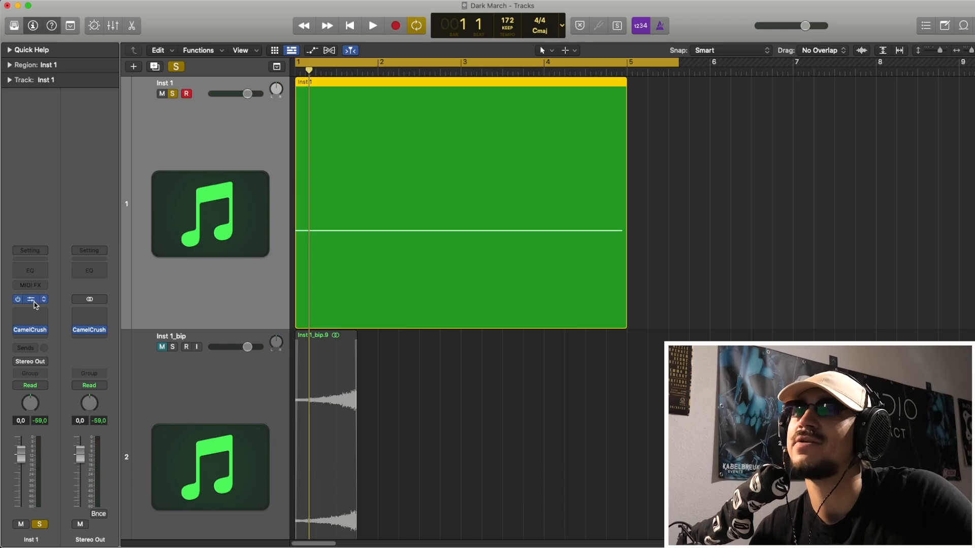
pyautogui.click(34, 302)
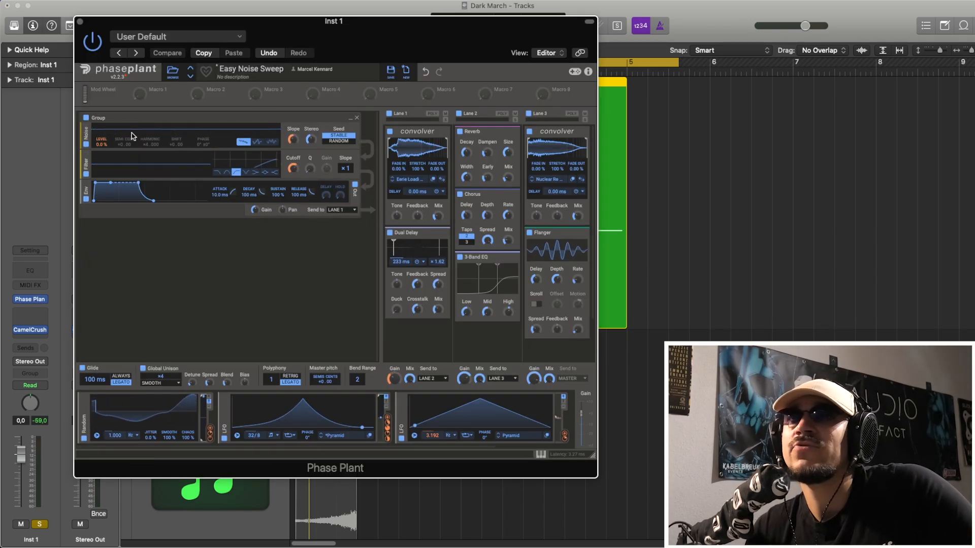
# Disable effect lanes 3, 2 and 1 in Phase Plant and adjust the Slope of the noise generator
pyautogui.click(530, 114)
pyautogui.click(459, 114)
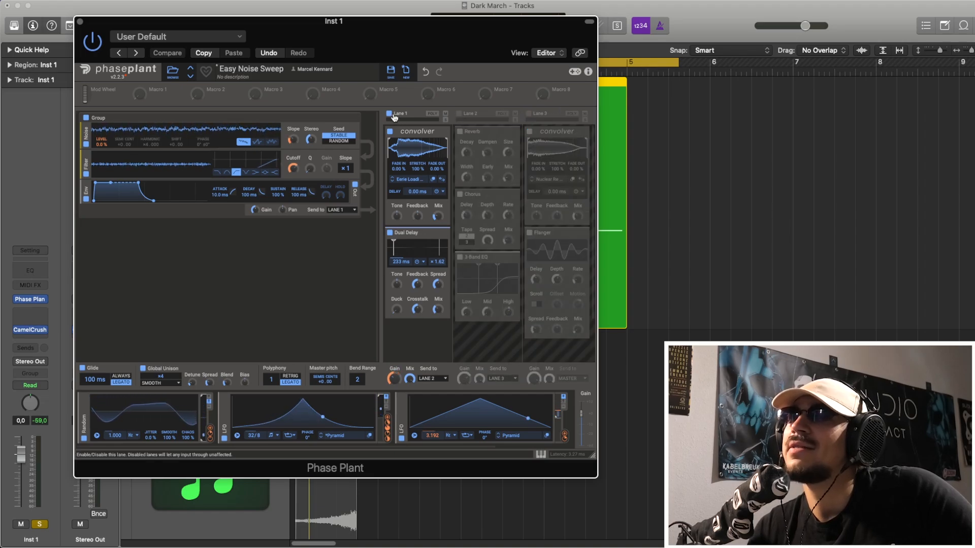
pyautogui.click(390, 114)
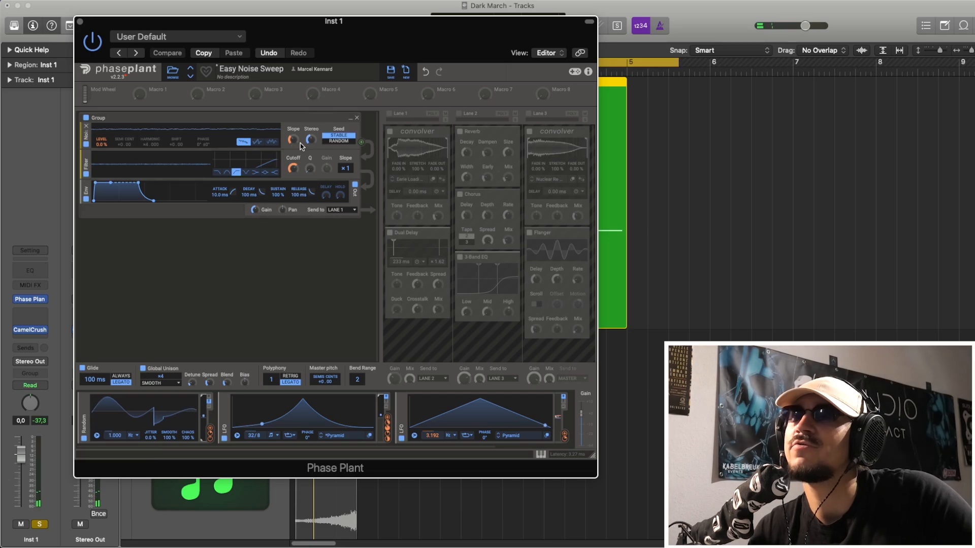
pyautogui.moveTo(296, 141); pyautogui.dragTo(295, 134)
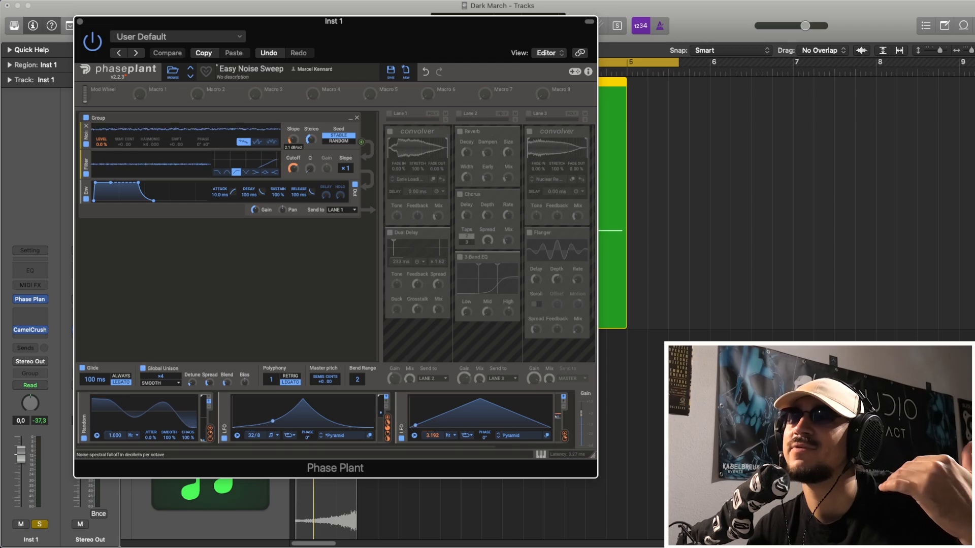
pyautogui.moveTo(295, 140); pyautogui.dragTo(295, 136)
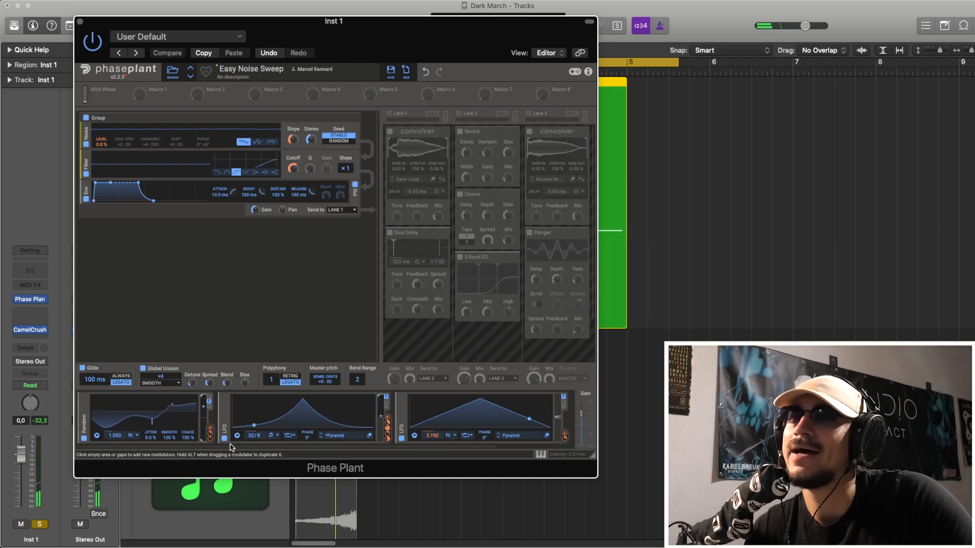
# Disable both LFO modulators so the noise sounds without their modulation
pyautogui.click(401, 438)
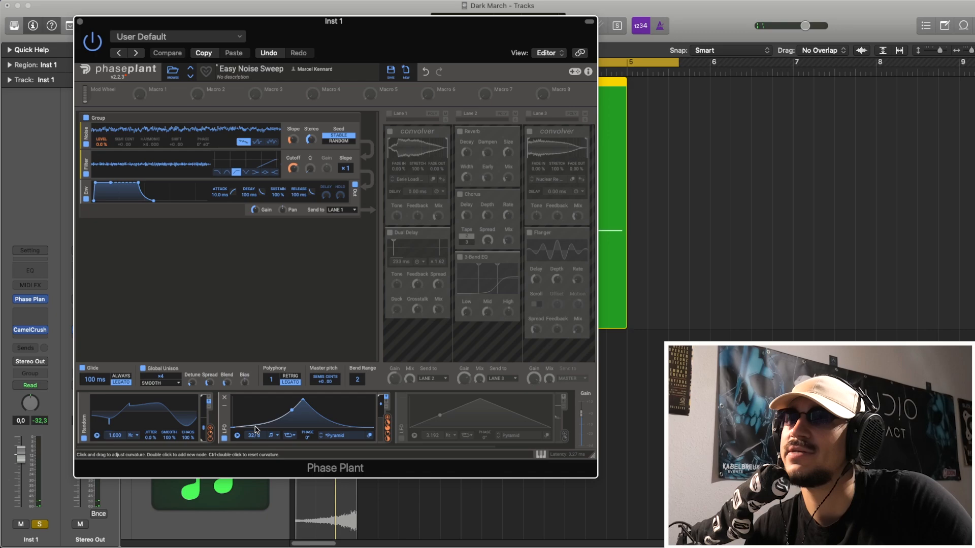
pyautogui.click(225, 438)
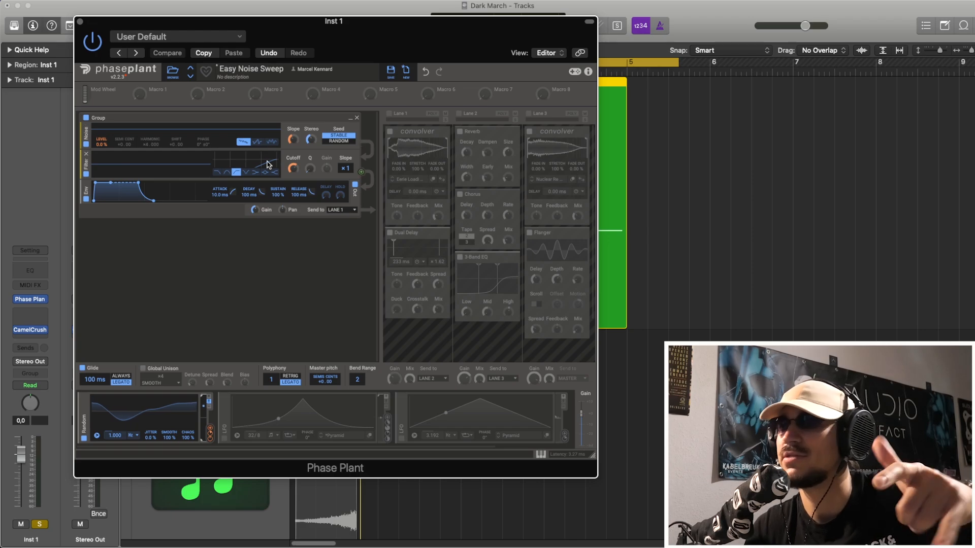
# Re-enable the first LFO, the one with the 32/8 rate, and play back the sweep to hear its modulation
pyautogui.click(224, 440)
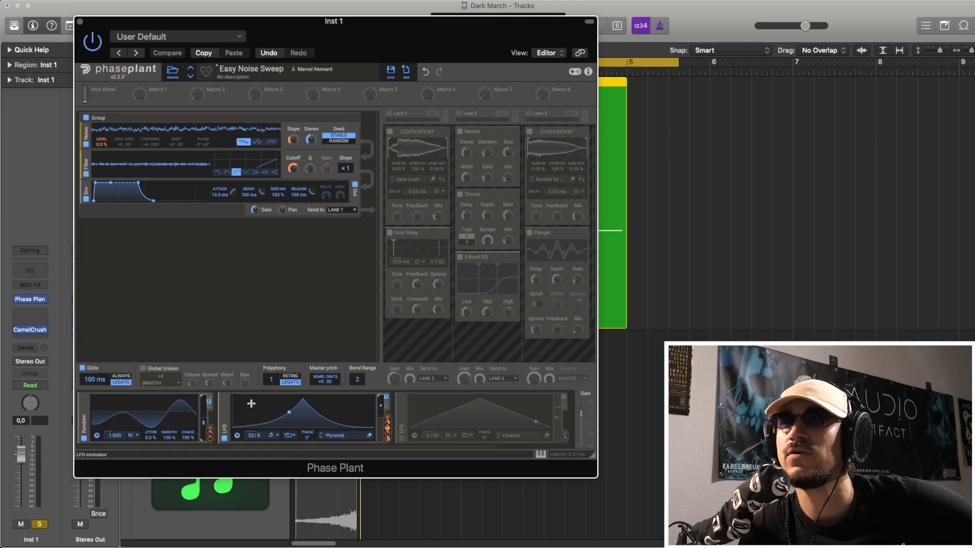
pyautogui.press('space')
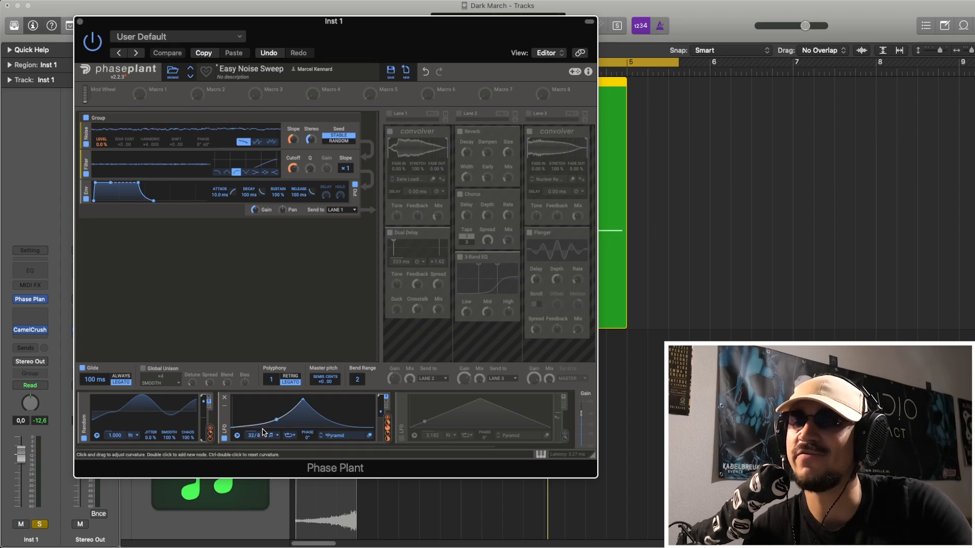
pyautogui.press('space')
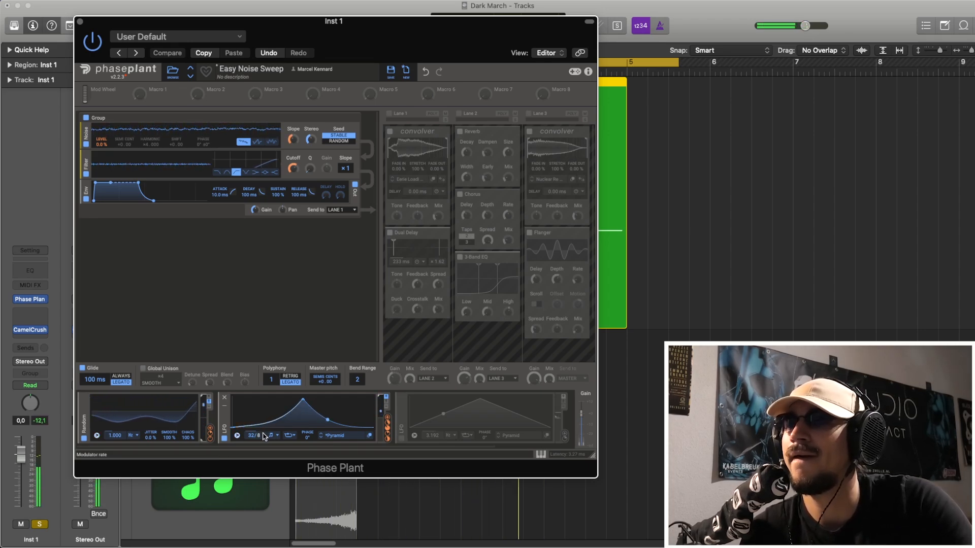
pyautogui.press('space')
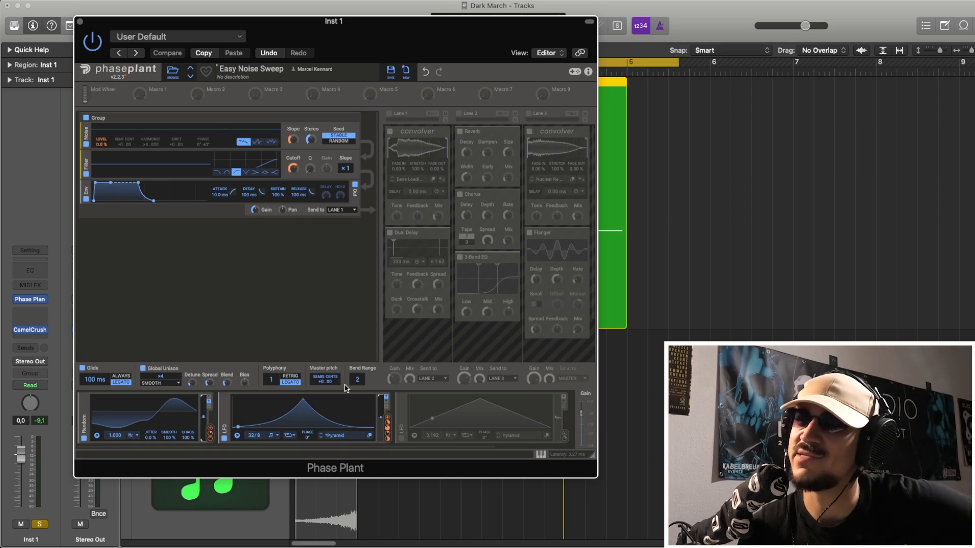
# Re-enable the second LFO, the one with the 3.192 rate, and adjust its output modulation depth
pyautogui.click(402, 439)
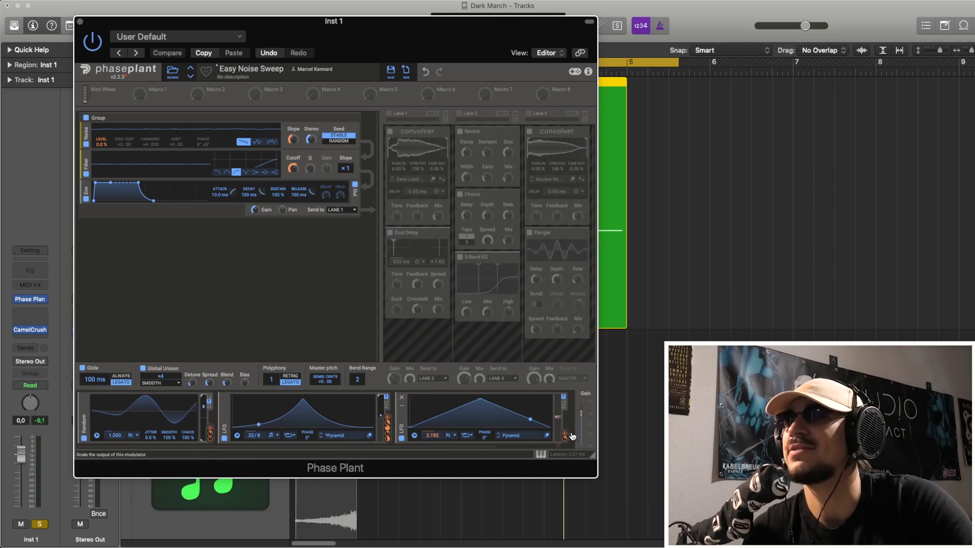
pyautogui.moveTo(566, 435); pyautogui.dragTo(566, 443)
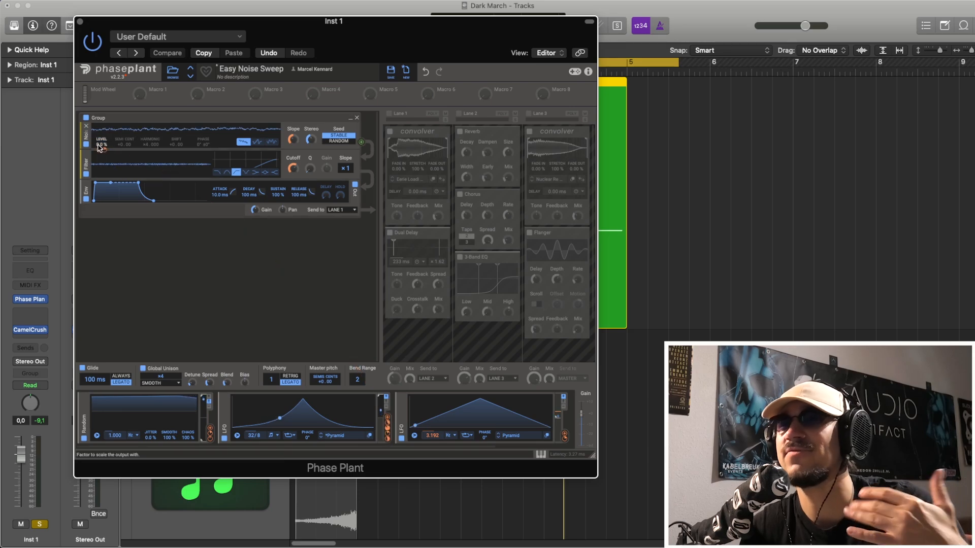
pyautogui.moveTo(103, 150)
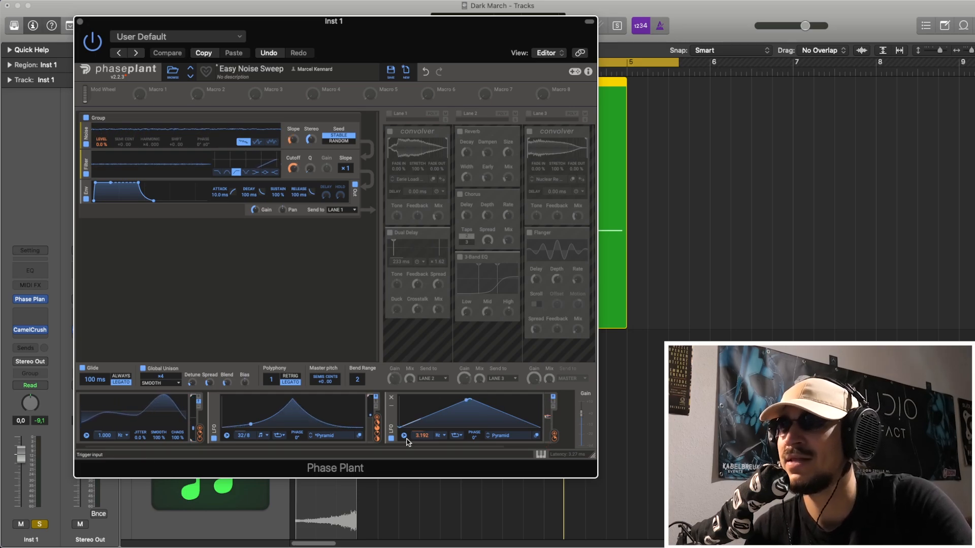
pyautogui.moveTo(422, 440)
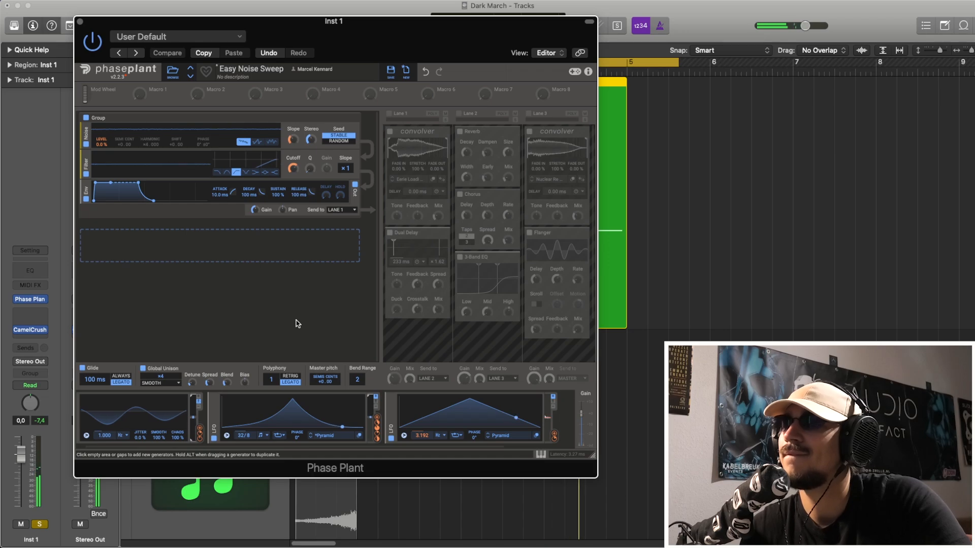
# Turn effect lanes 1, 2 and 3 back on one after another, auditioning the sweep with each added lane
pyautogui.click(389, 114)
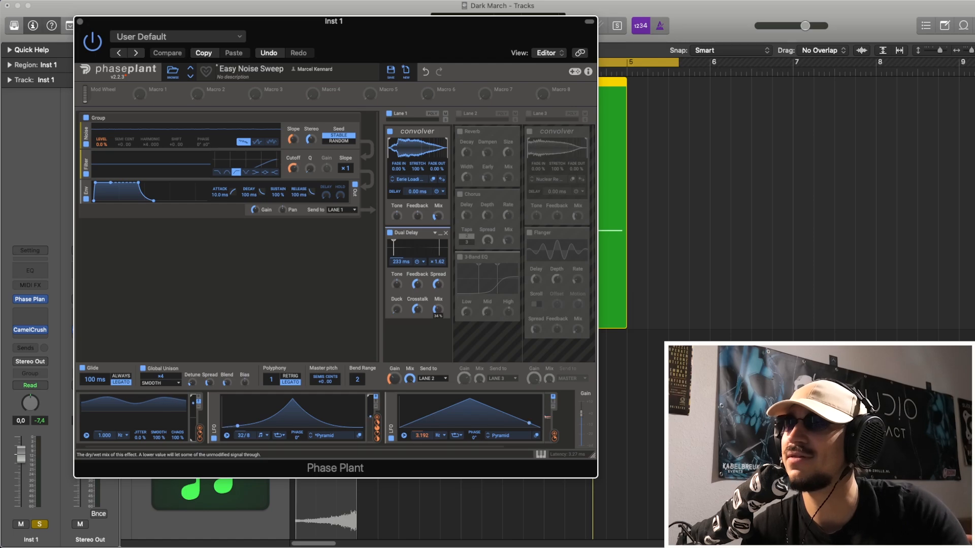
pyautogui.click(460, 114)
pyautogui.click(459, 114)
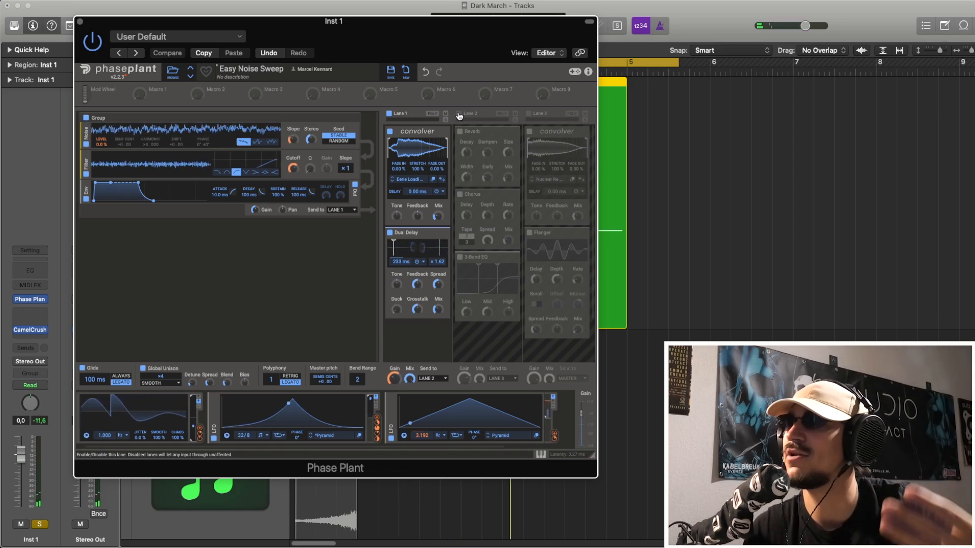
pyautogui.click(459, 113)
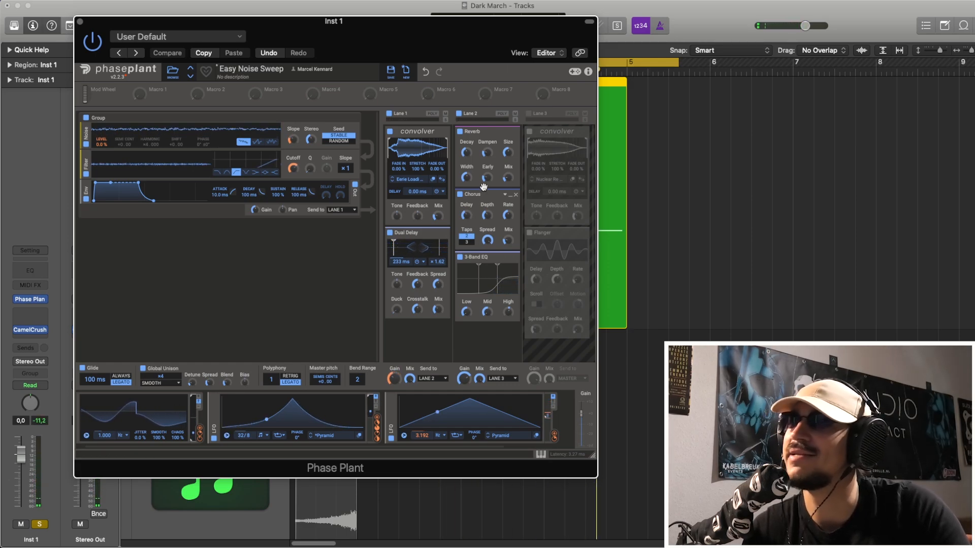
pyautogui.click(529, 114)
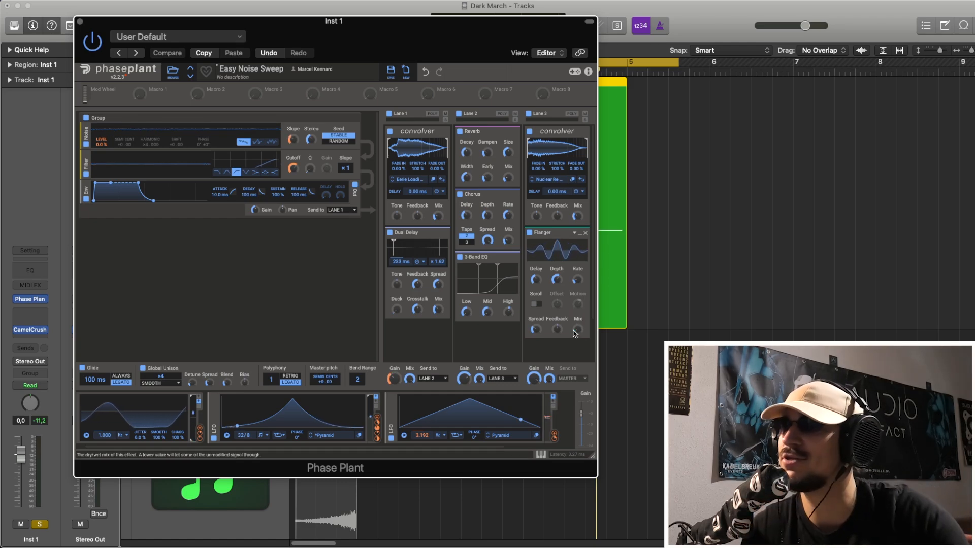
# Audition the sweep with the Lane 3 Flanger's Mix at 100 % and lower the Mix again
pyautogui.moveTo(578, 330); pyautogui.dragTo(577, 254)
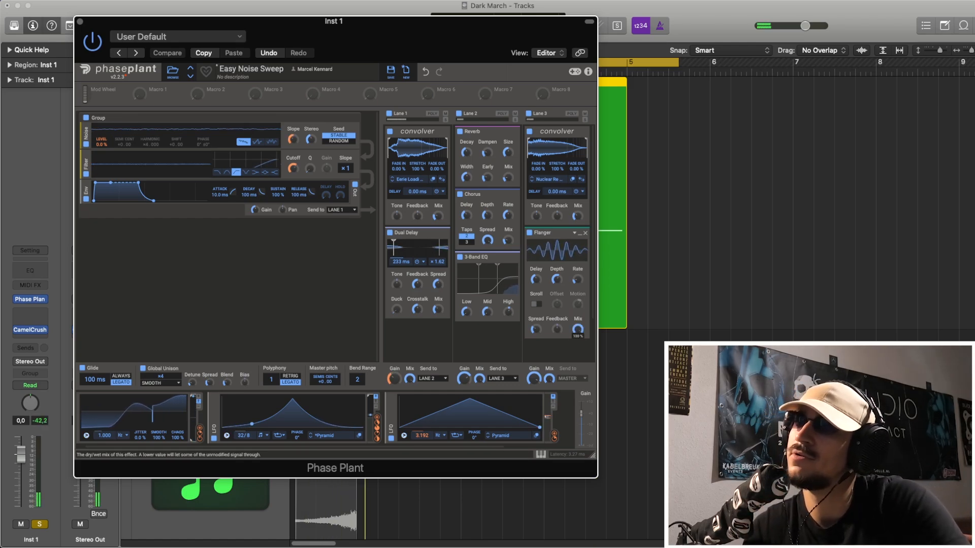
pyautogui.press('space')
pyautogui.moveTo(577, 330); pyautogui.dragTo(578, 351)
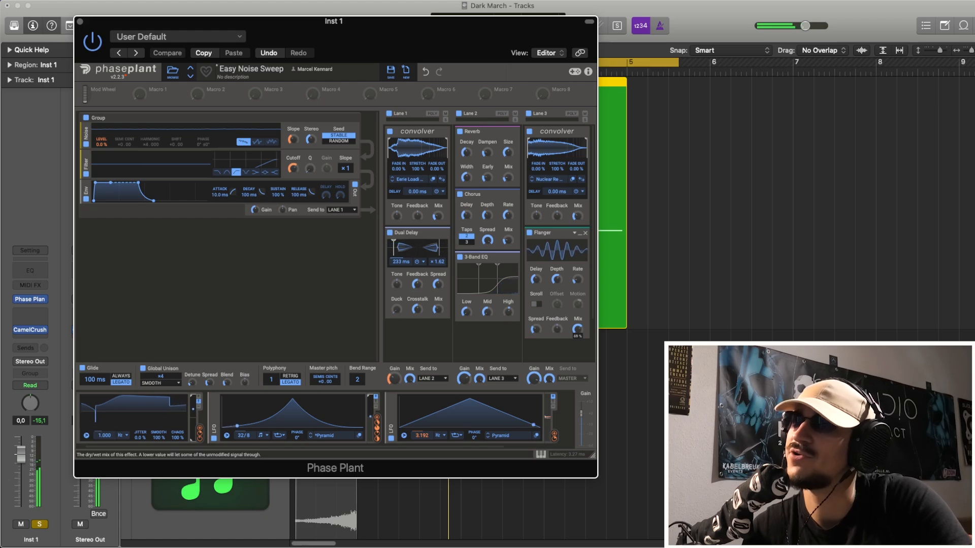
pyautogui.press('space')
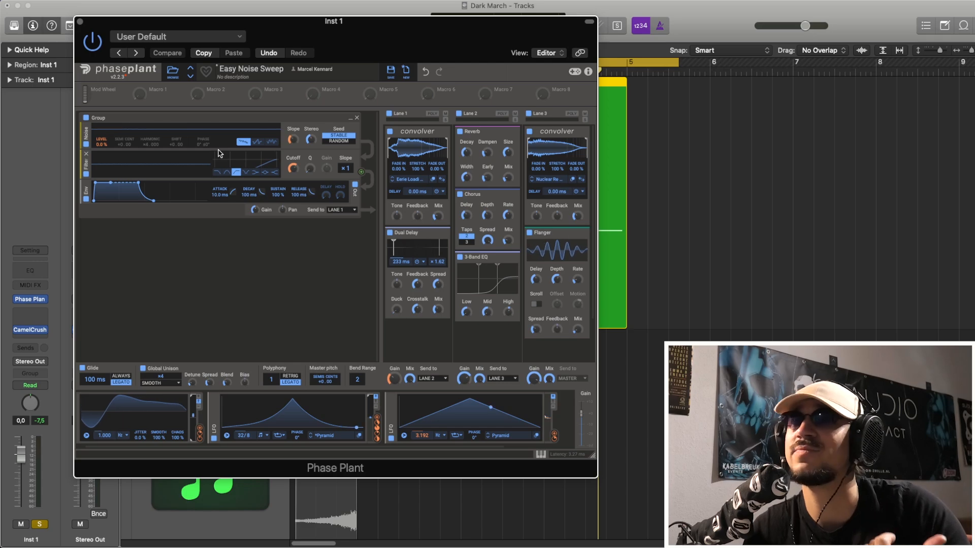
# Undo the last curve change of the first LFO in Inst 1's Phase Plant and reopen the instrument window
pyautogui.click(80, 23)
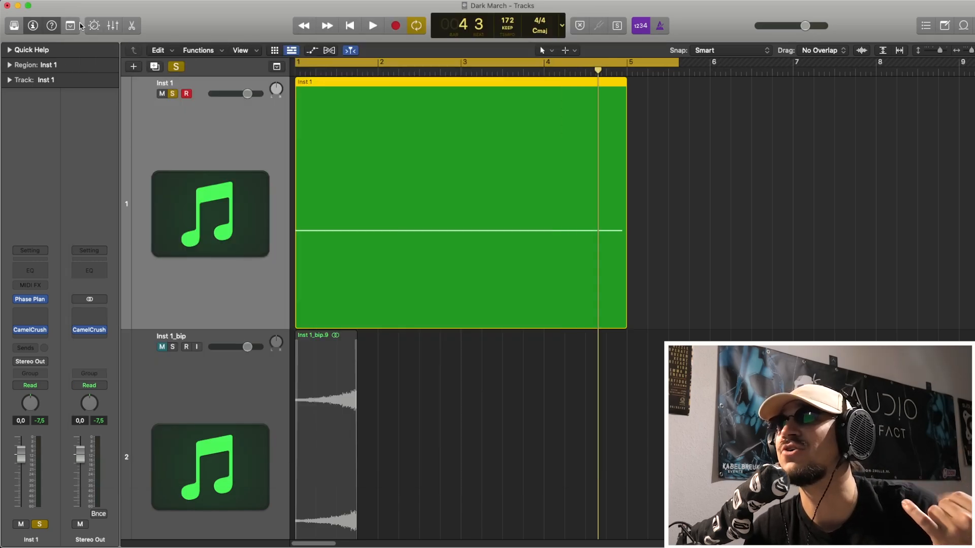
pyautogui.click(36, 302)
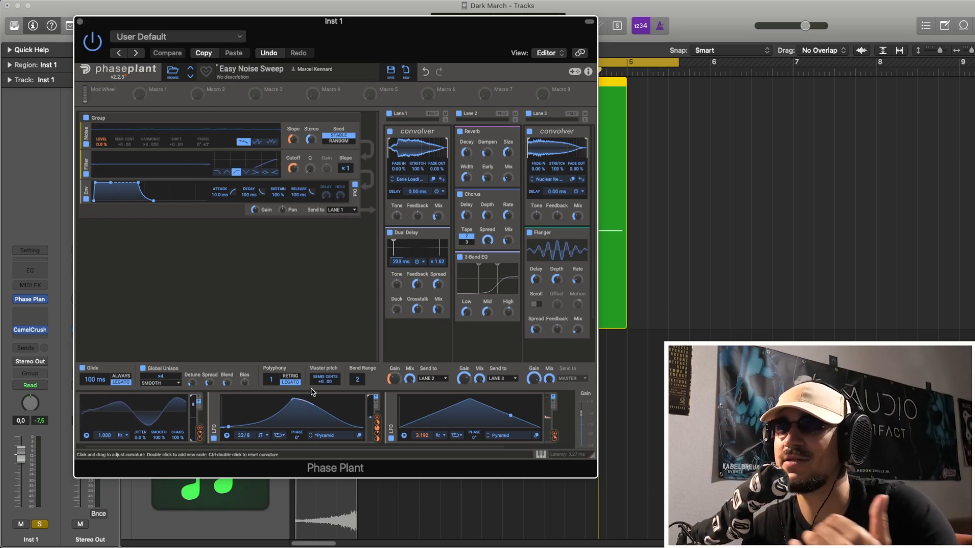
pyautogui.click(424, 74)
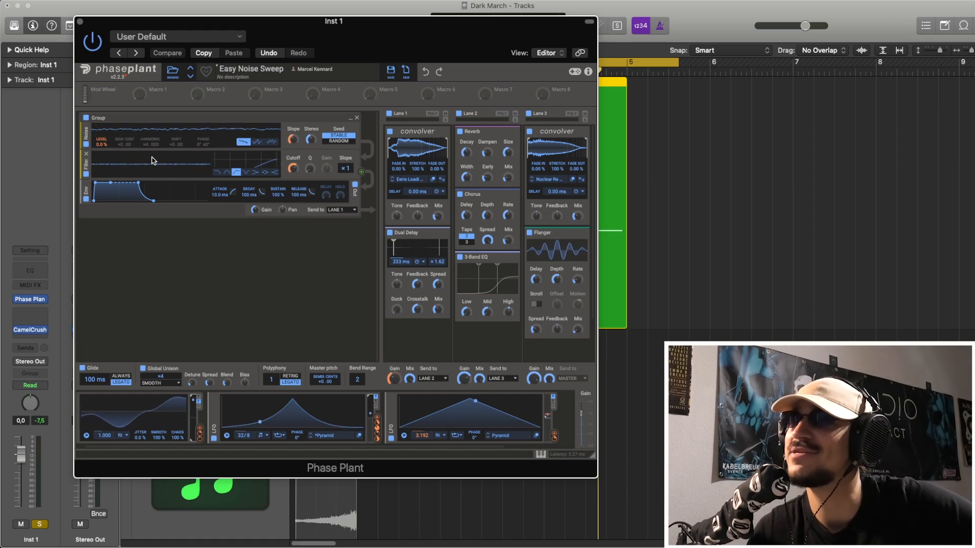
pyautogui.click(80, 22)
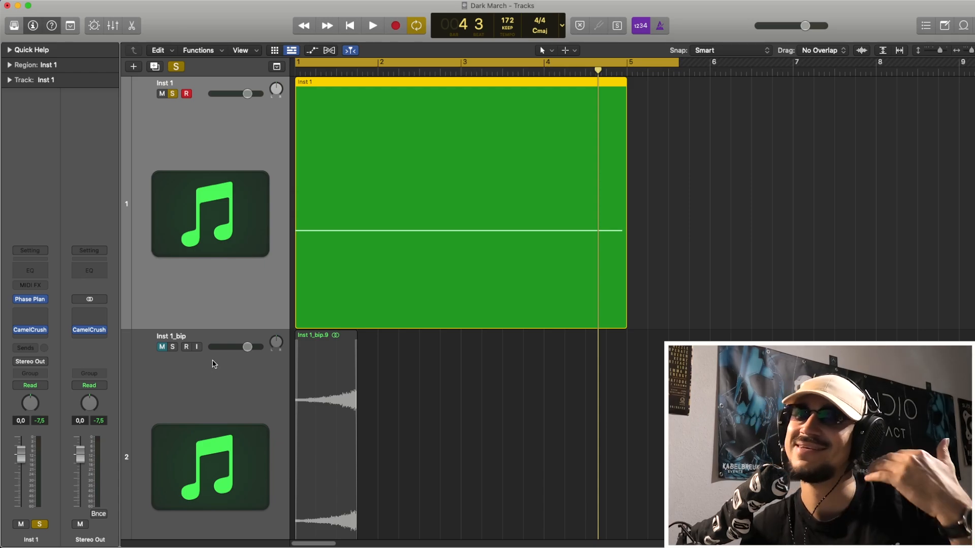
pyautogui.click(30, 299)
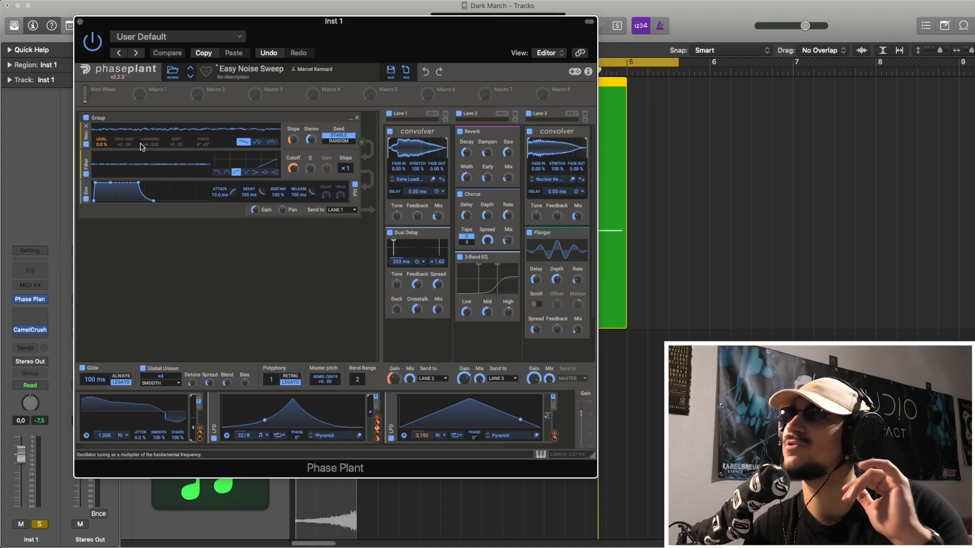